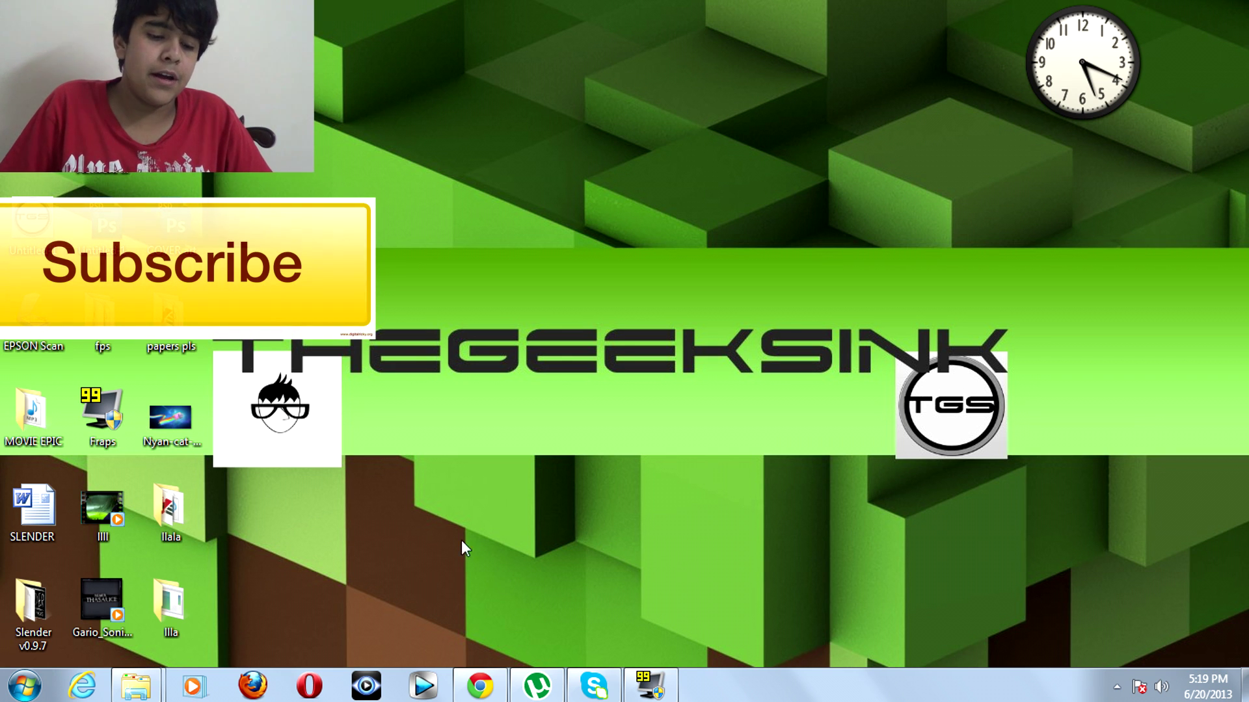
- Bring Chrome back and open the star-made.org Download page from the search results
{"action": "left_click", "coordinate": [480, 685]}
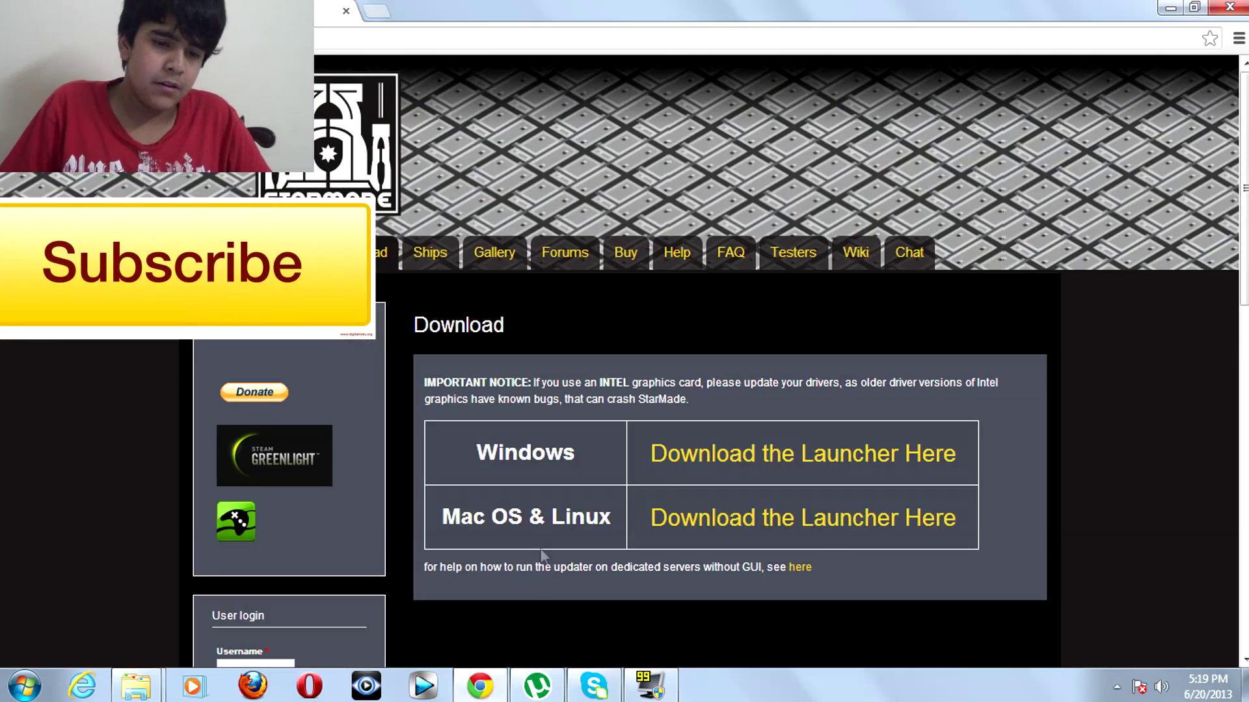
{"action": "left_click", "coordinate": [456, 234]}
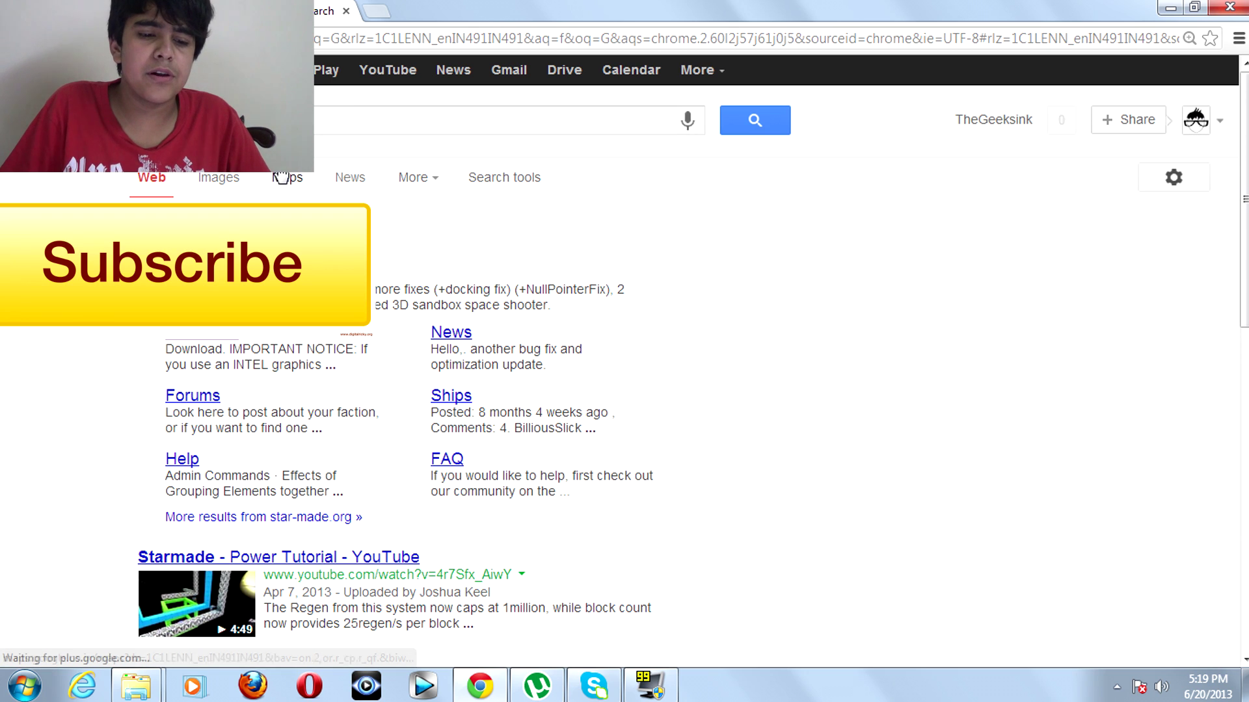
{"action": "left_click", "coordinate": [195, 257]}
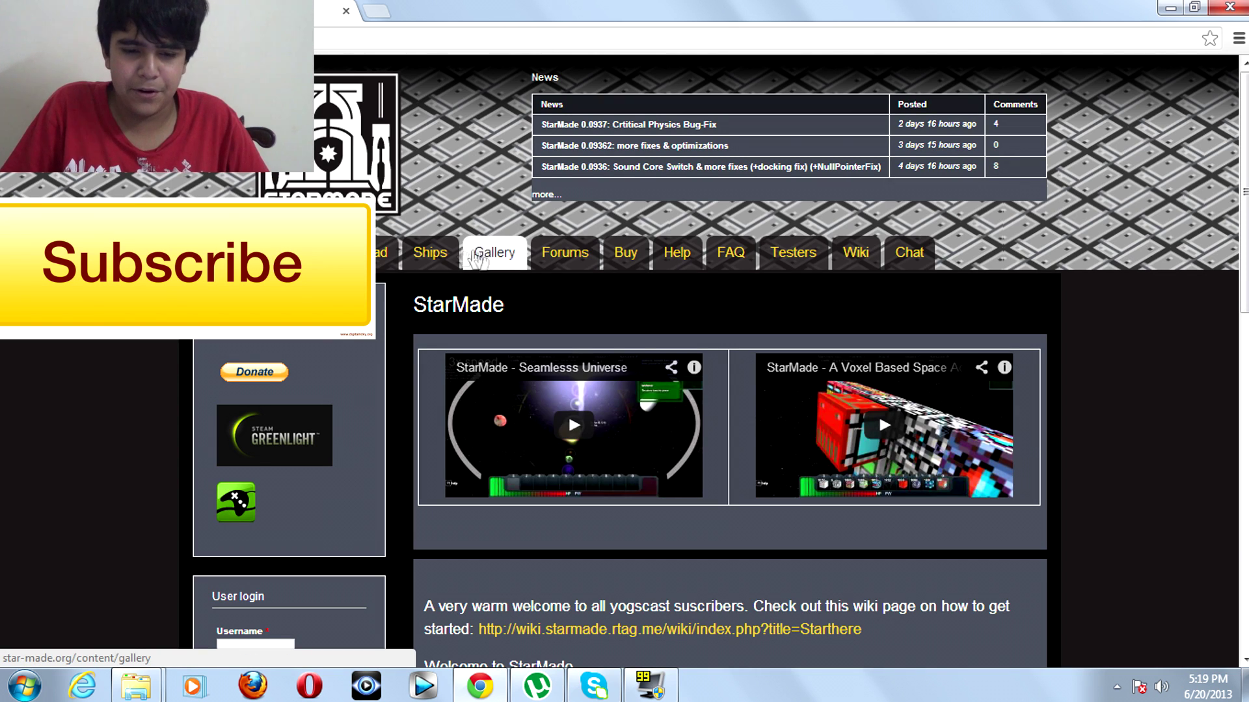
{"action": "left_click", "coordinate": [381, 246]}
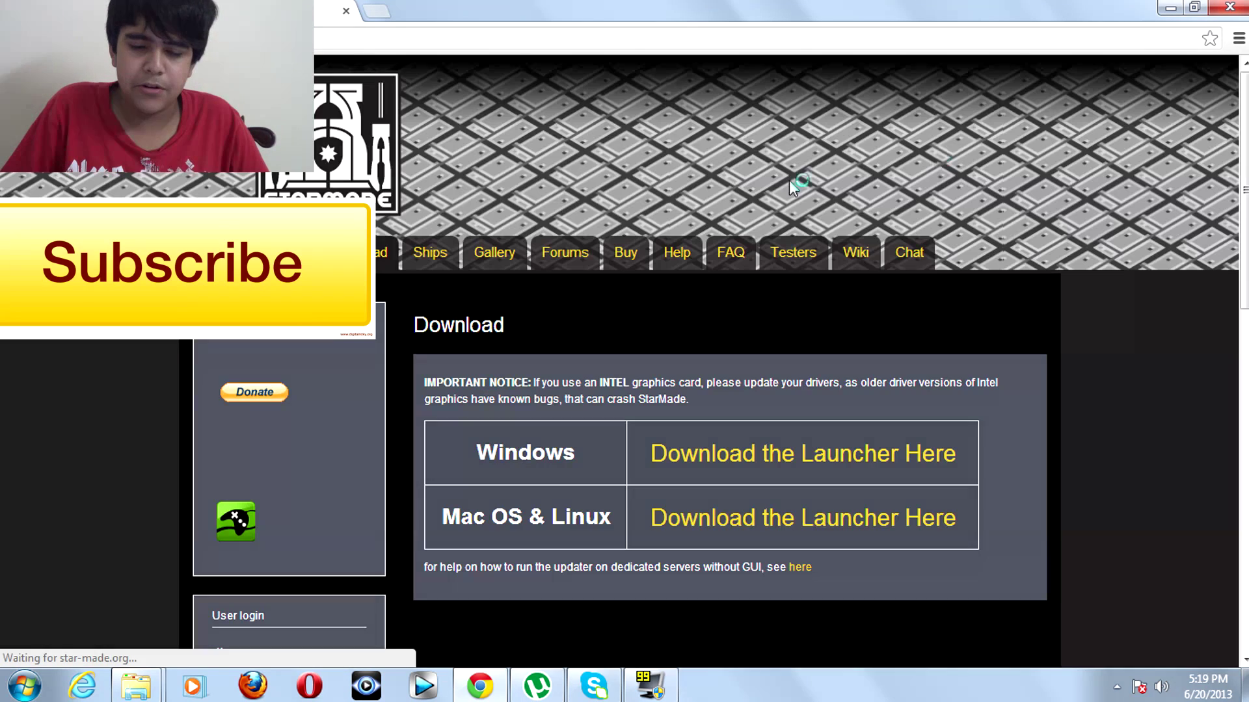
- Download the Windows launcher StarMade-starter.exe and cancel running it for now
{"action": "scroll", "coordinate": [790, 181], "scroll_direction": "down", "scroll_amount": 1}
{"action": "scroll", "coordinate": [1160, 239], "scroll_direction": "down", "scroll_amount": 3}
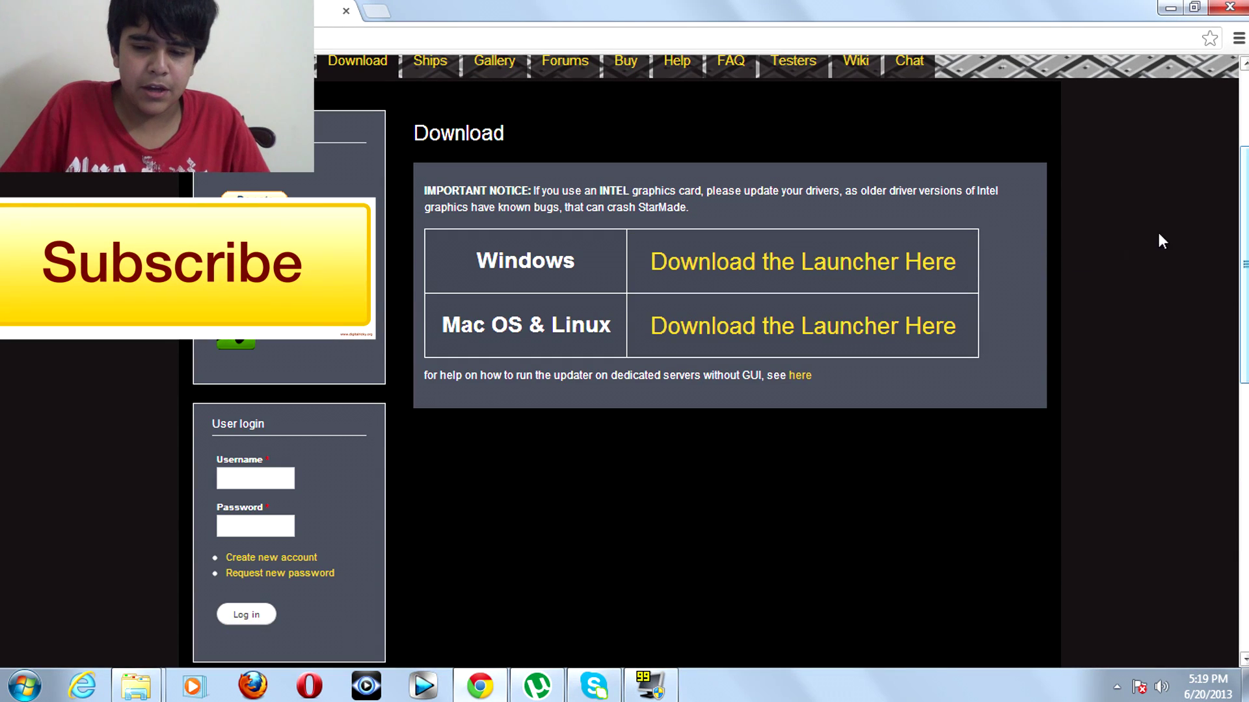
{"action": "left_click", "coordinate": [944, 275]}
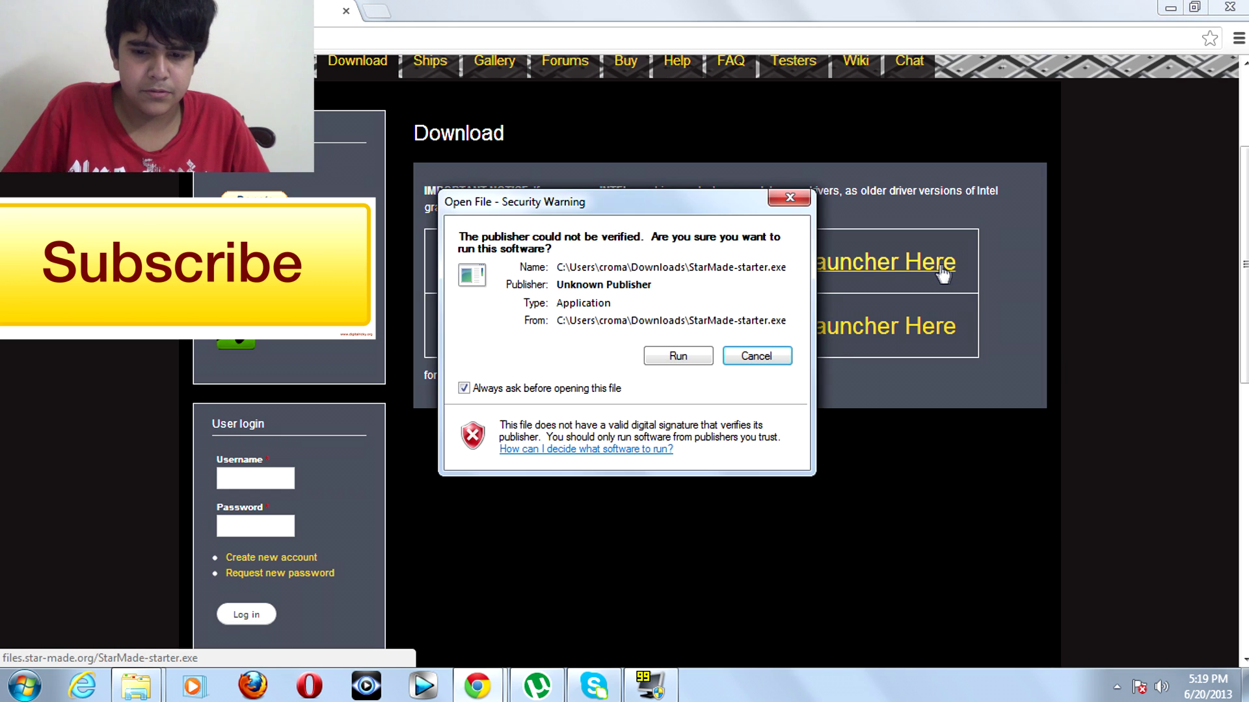
{"action": "left_click", "coordinate": [755, 364]}
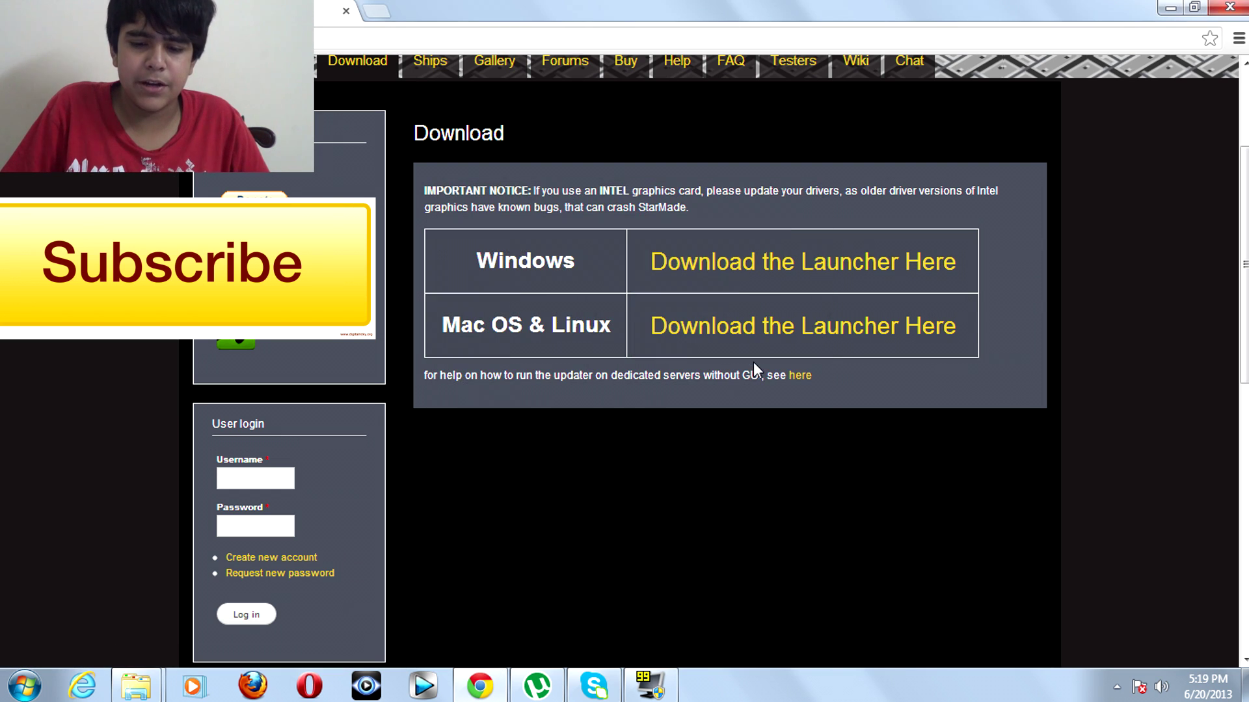
- Run StarMade-starter (1) from the desktop's Illa folder, accepting the unverified-publisher warning
{"action": "left_click", "coordinate": [1179, 8]}
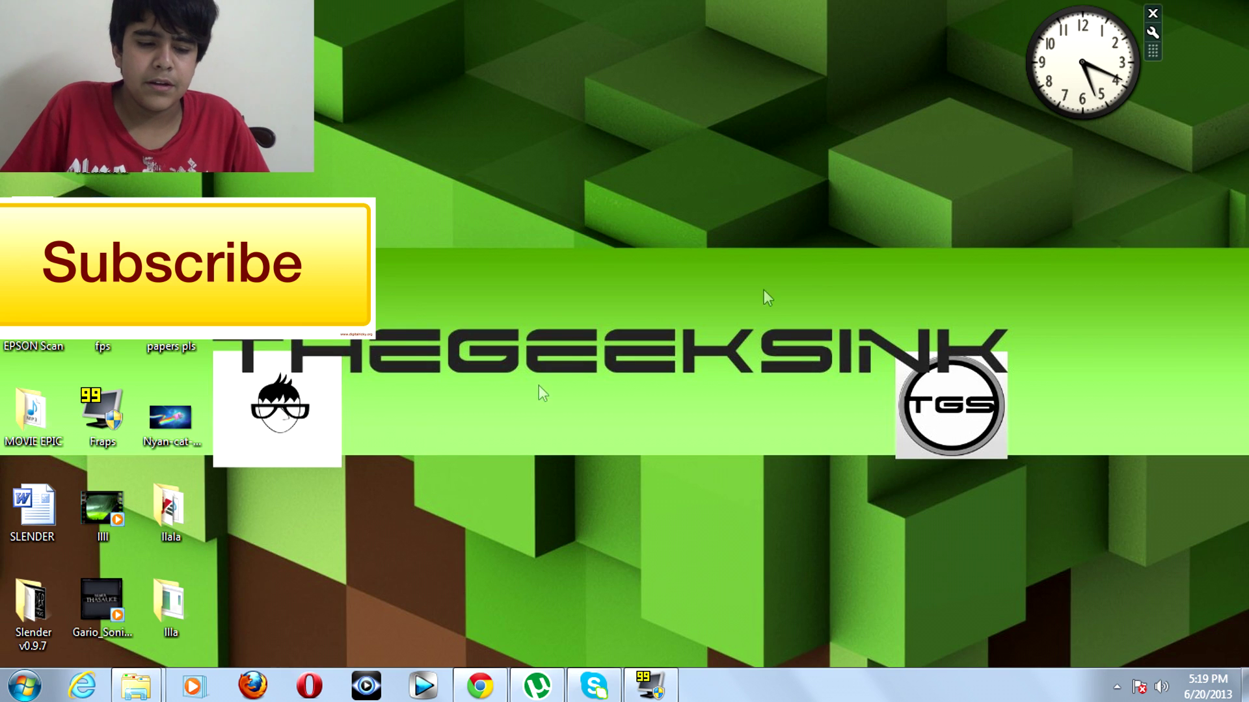
{"action": "double_click", "coordinate": [168, 618]}
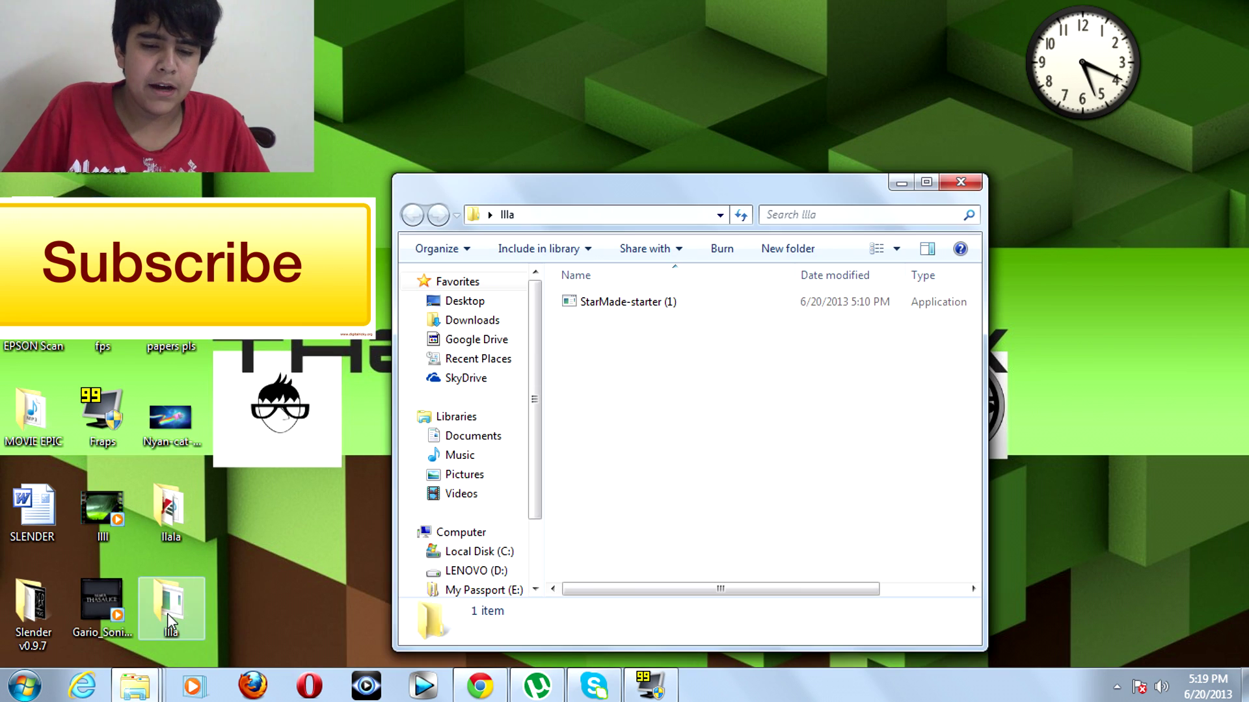
{"action": "left_click", "coordinate": [620, 304]}
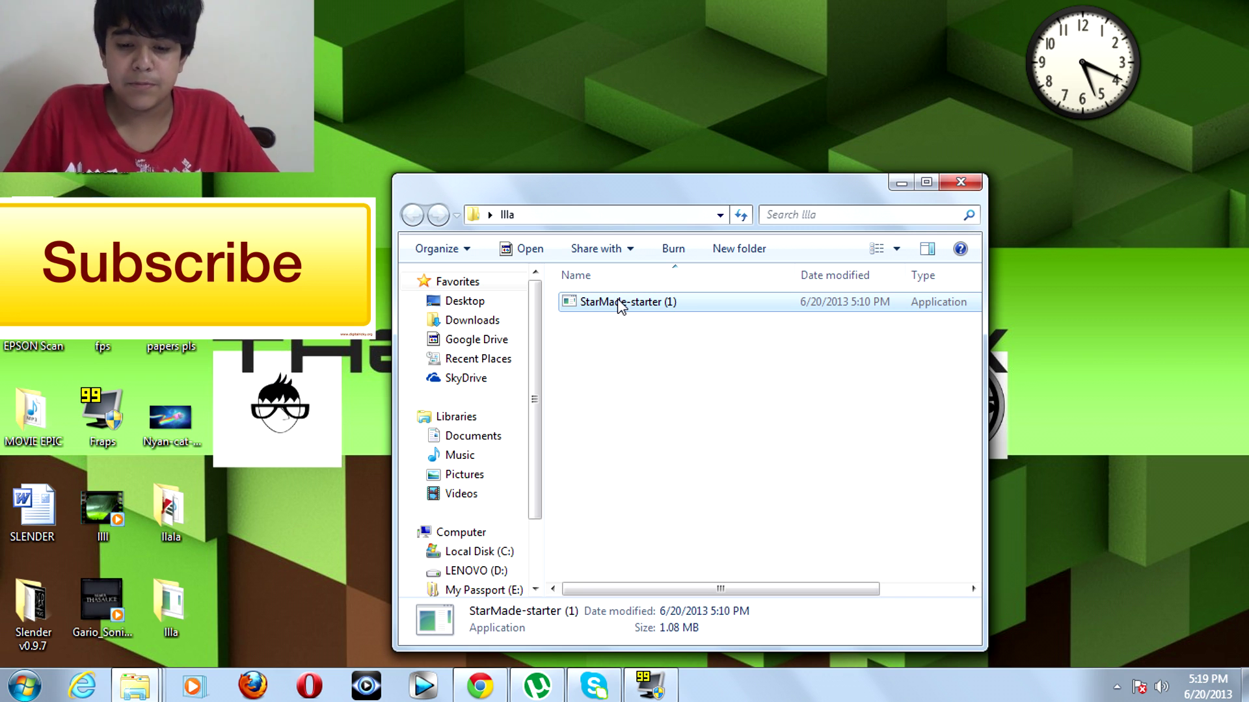
{"action": "double_click", "coordinate": [620, 304]}
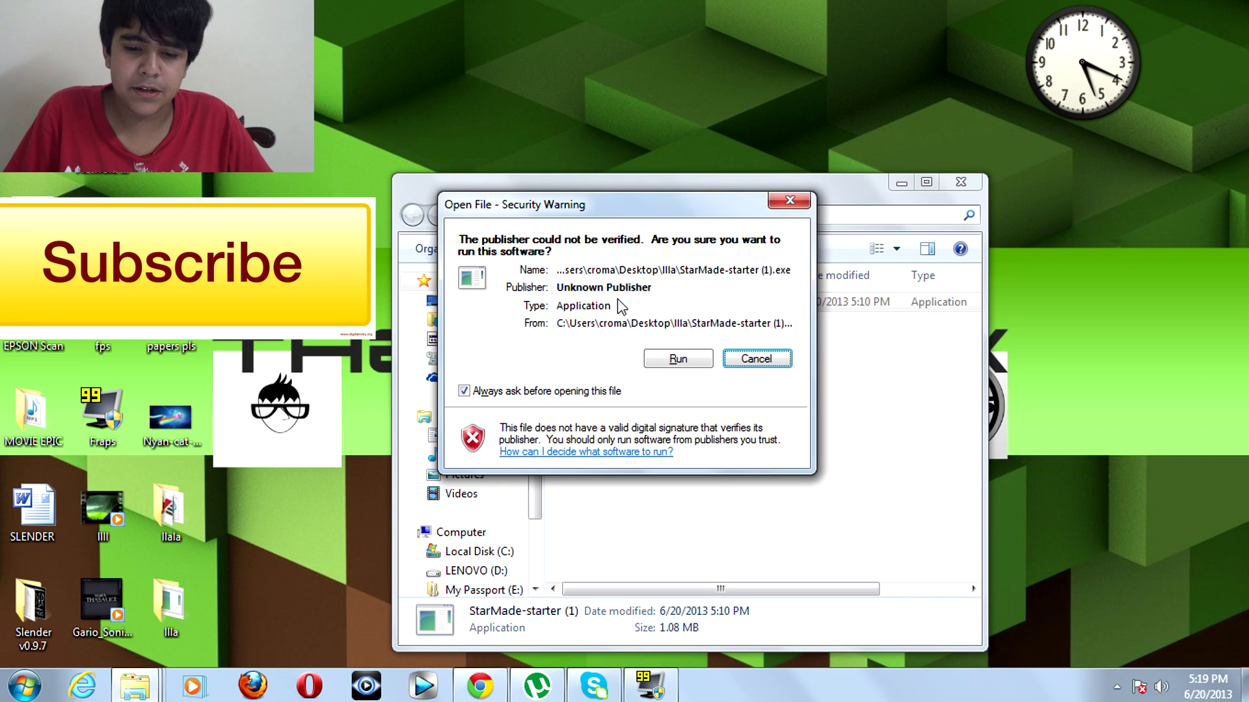
{"action": "left_click", "coordinate": [680, 355]}
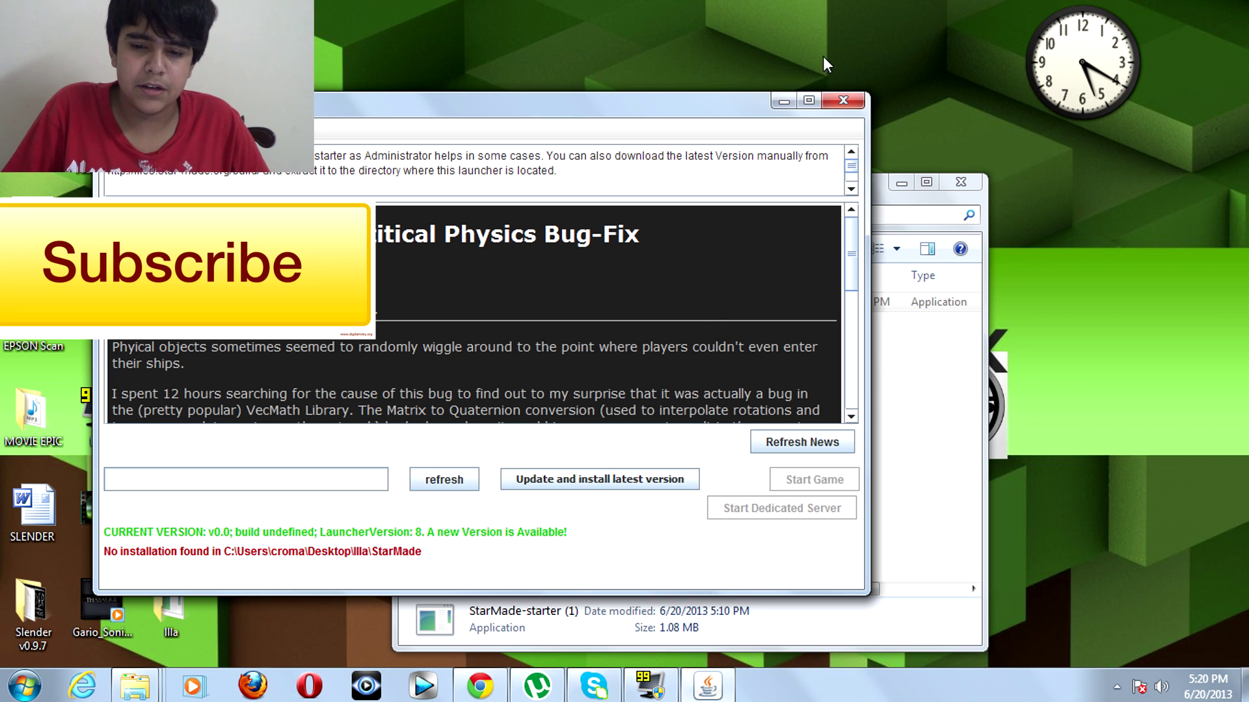
- Maximize the launcher and start 'Update and install latest version', reaching 2%
{"action": "left_click", "coordinate": [808, 99]}
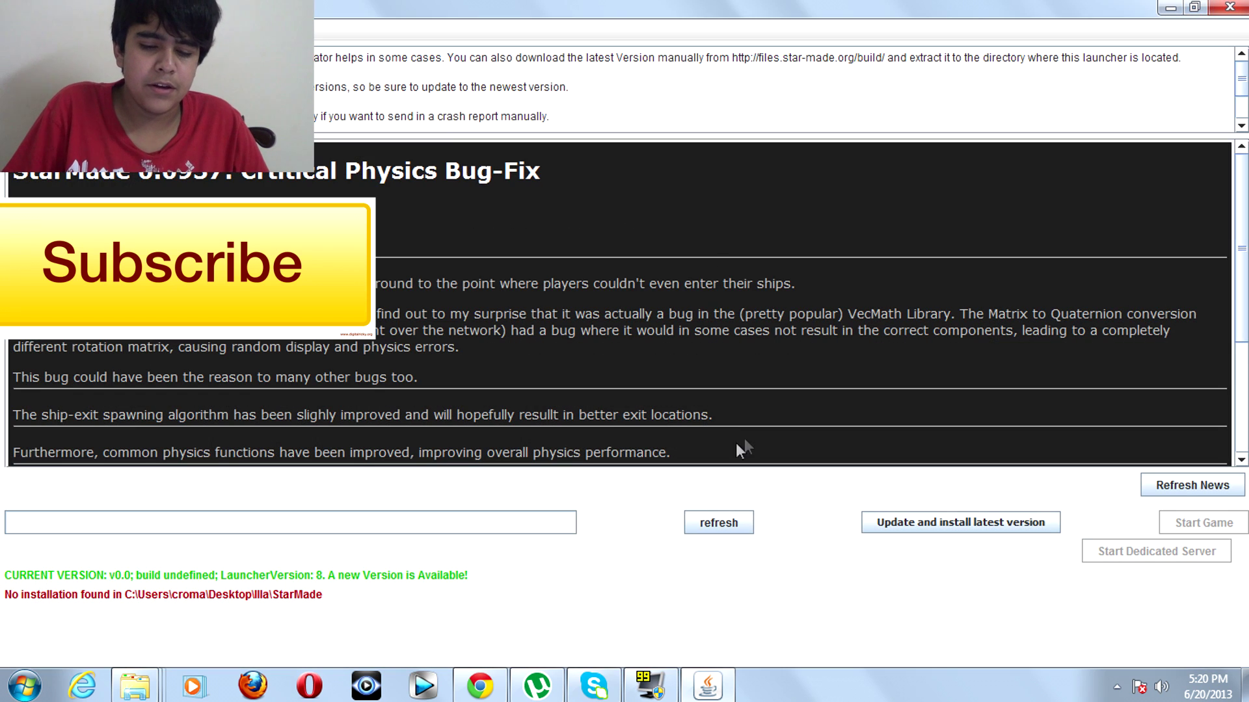
{"action": "left_click", "coordinate": [908, 527]}
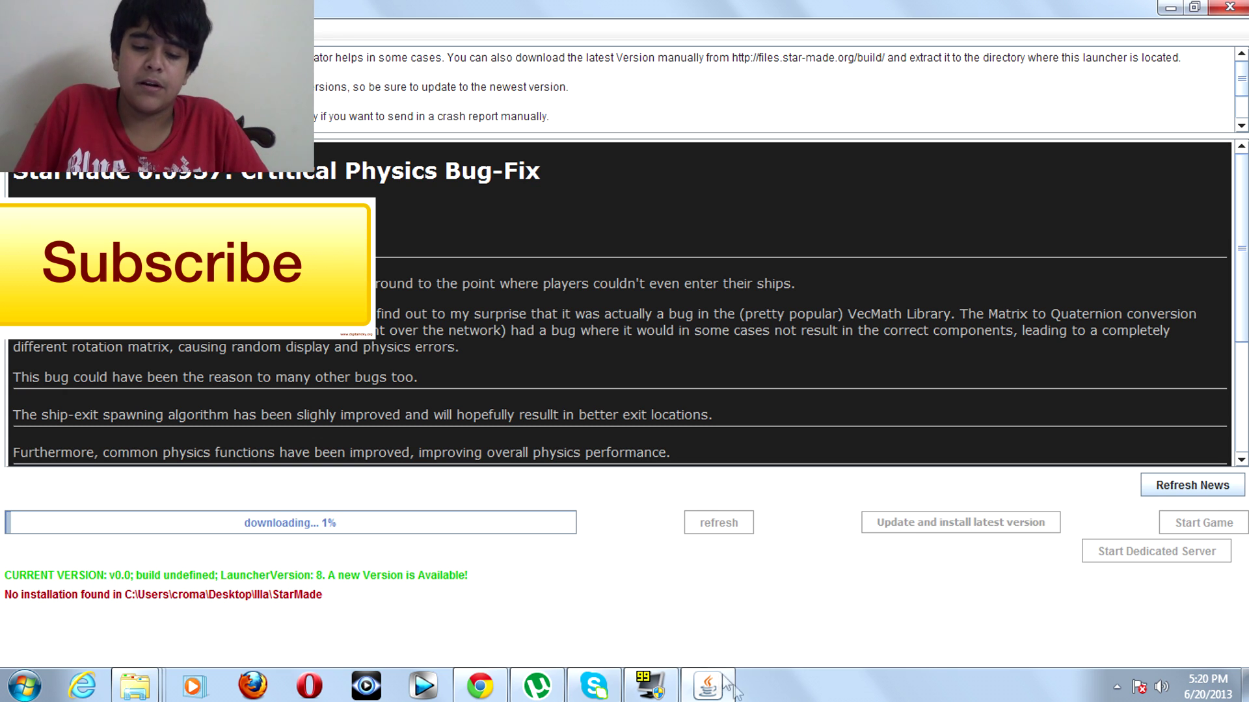
{"action": "mouse_move", "coordinate": [638, 697]}
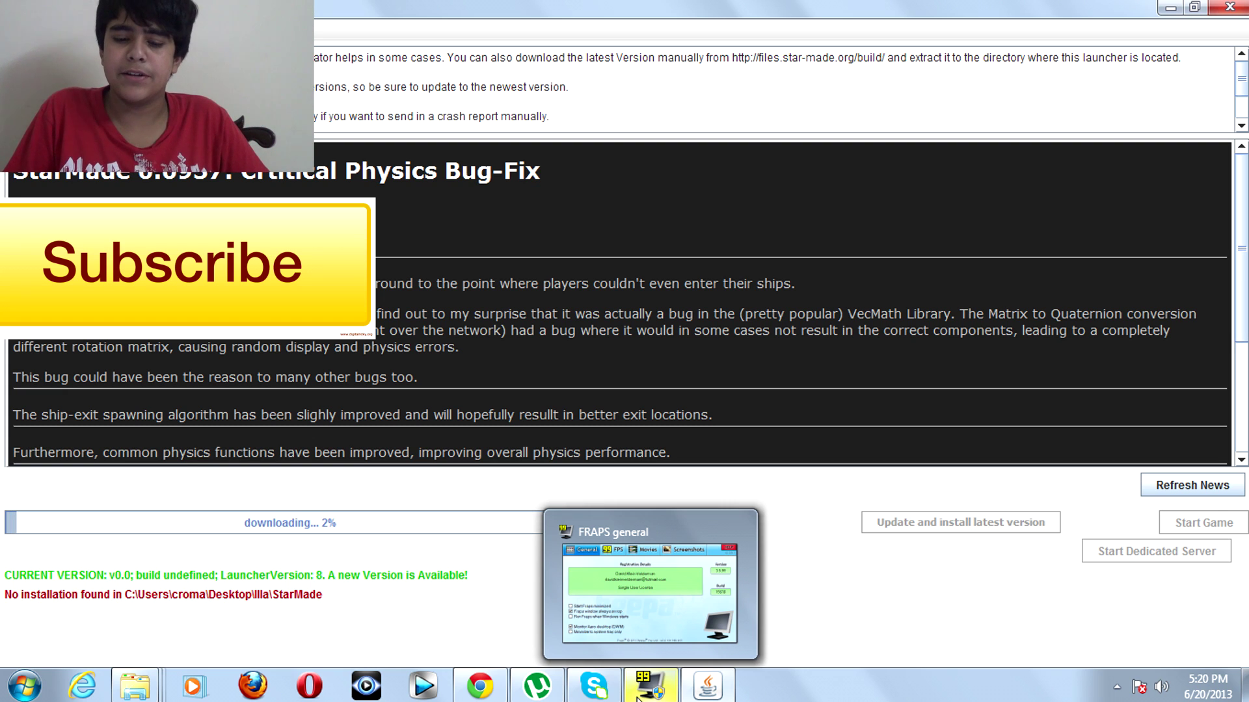
{"action": "left_click", "coordinate": [639, 689]}
{"action": "left_click", "coordinate": [639, 690]}
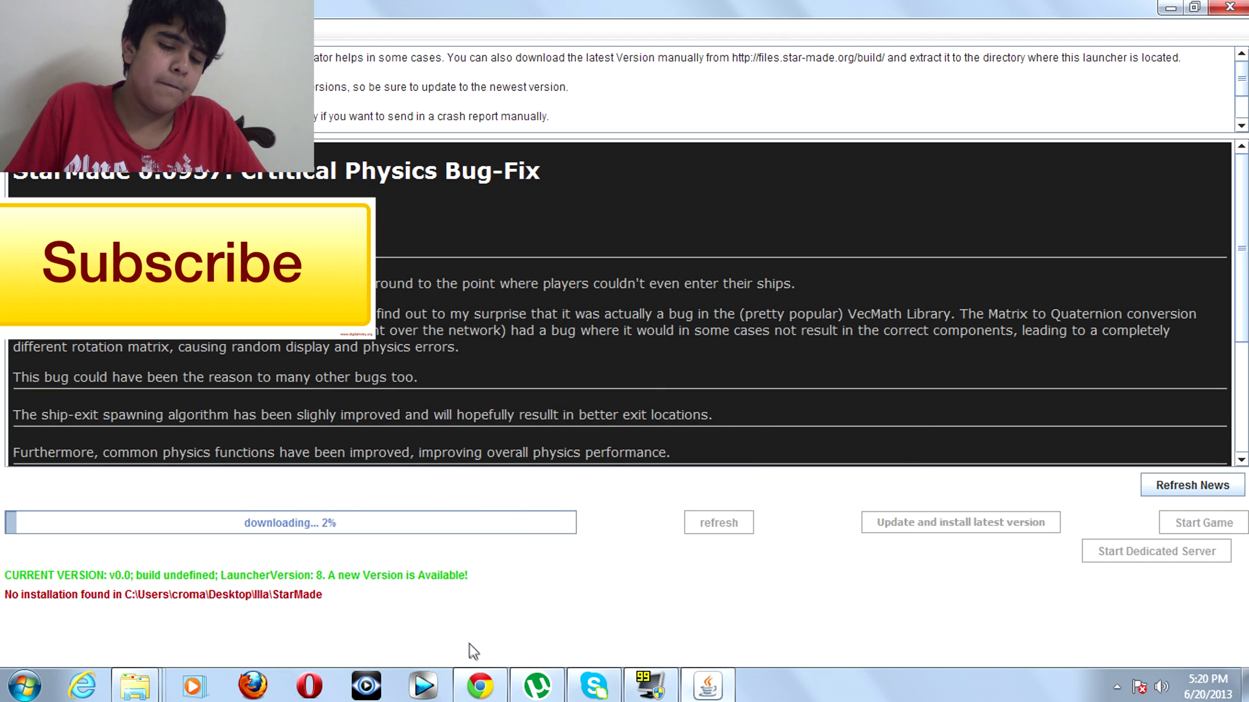
- Copy server address 108.61.95.29:4242 from the server list tab, then minimize Chrome
{"action": "mouse_move", "coordinate": [478, 687]}
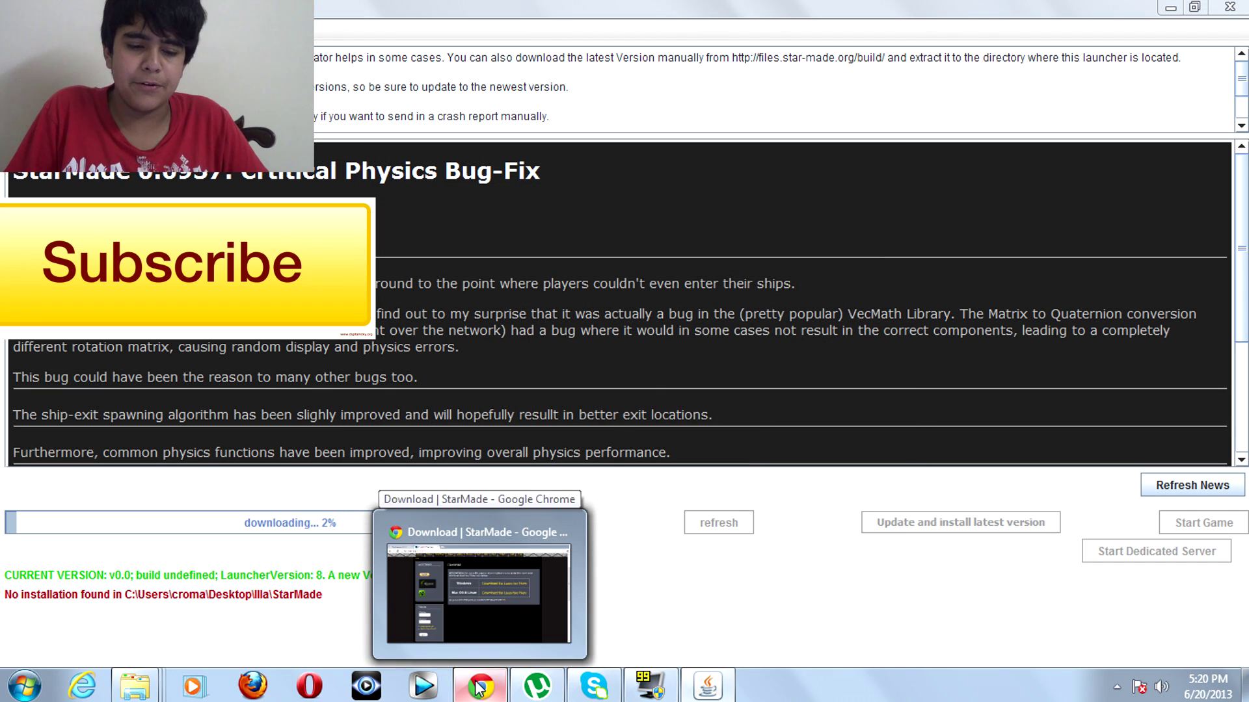
{"action": "left_click", "coordinate": [478, 687]}
{"action": "key", "text": "ctrl+Tab"}
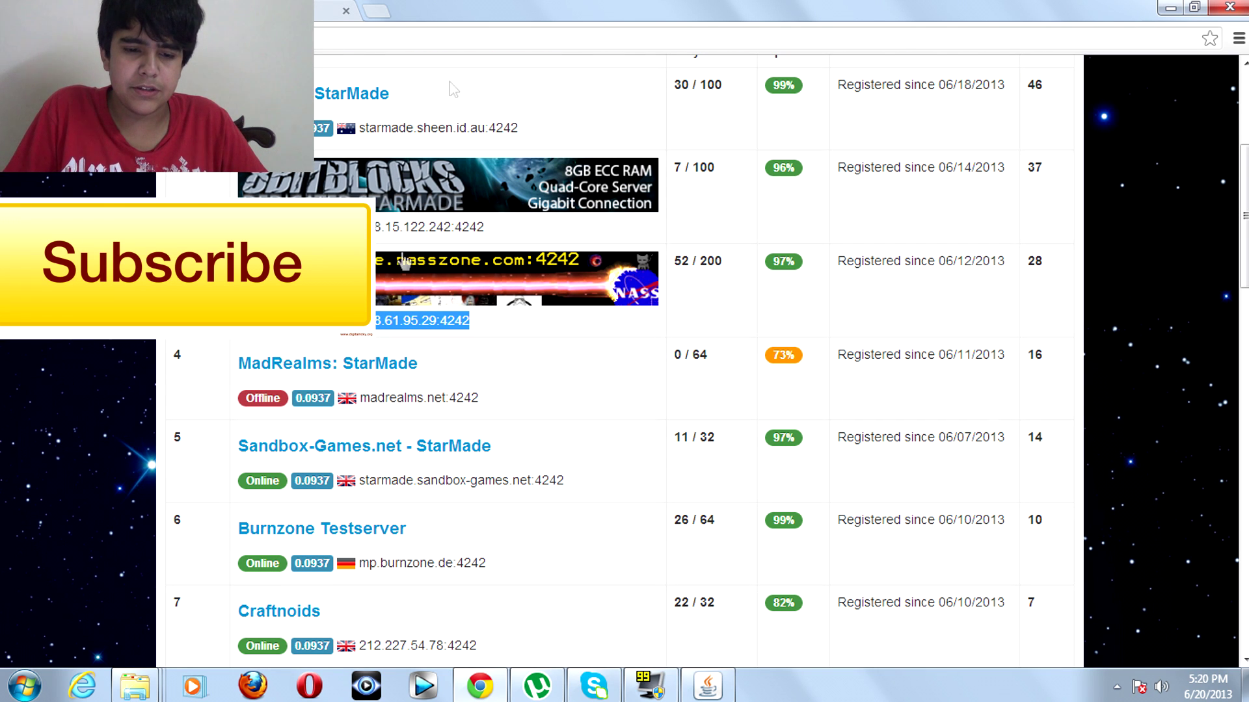
{"action": "left_click_drag", "start_coordinate": [1243, 214], "coordinate": [1243, 175]}
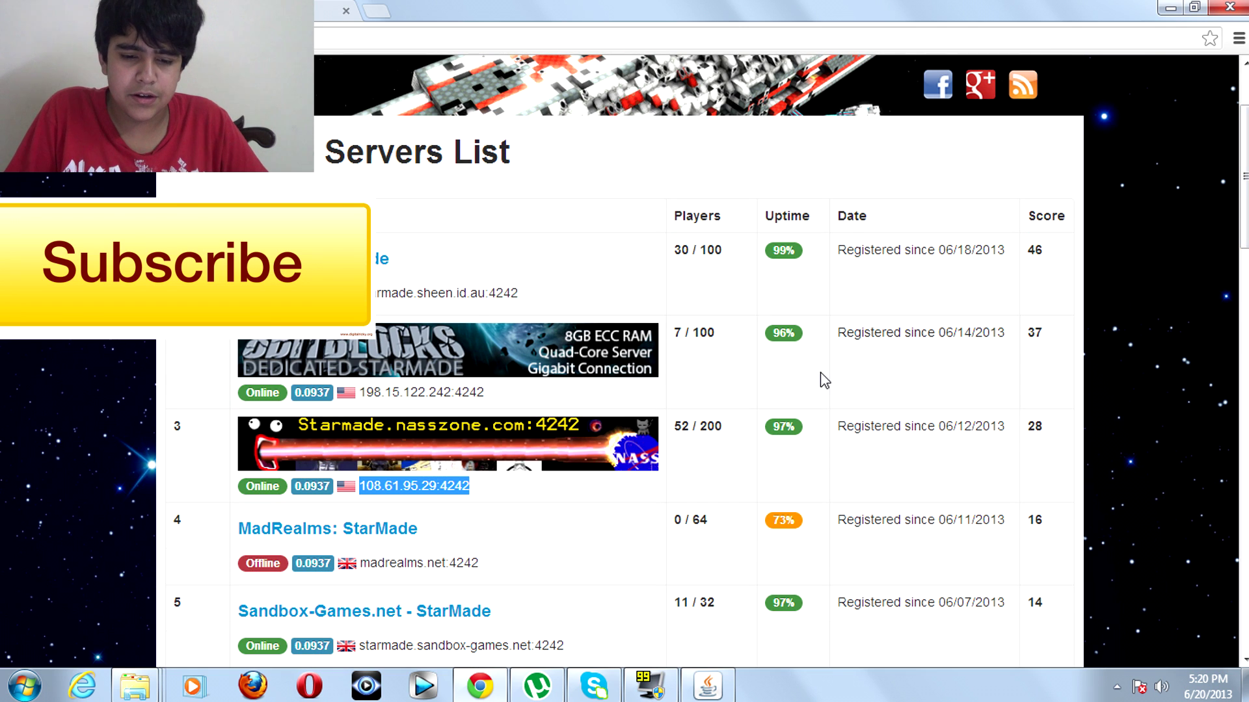
{"action": "right_click", "coordinate": [388, 492]}
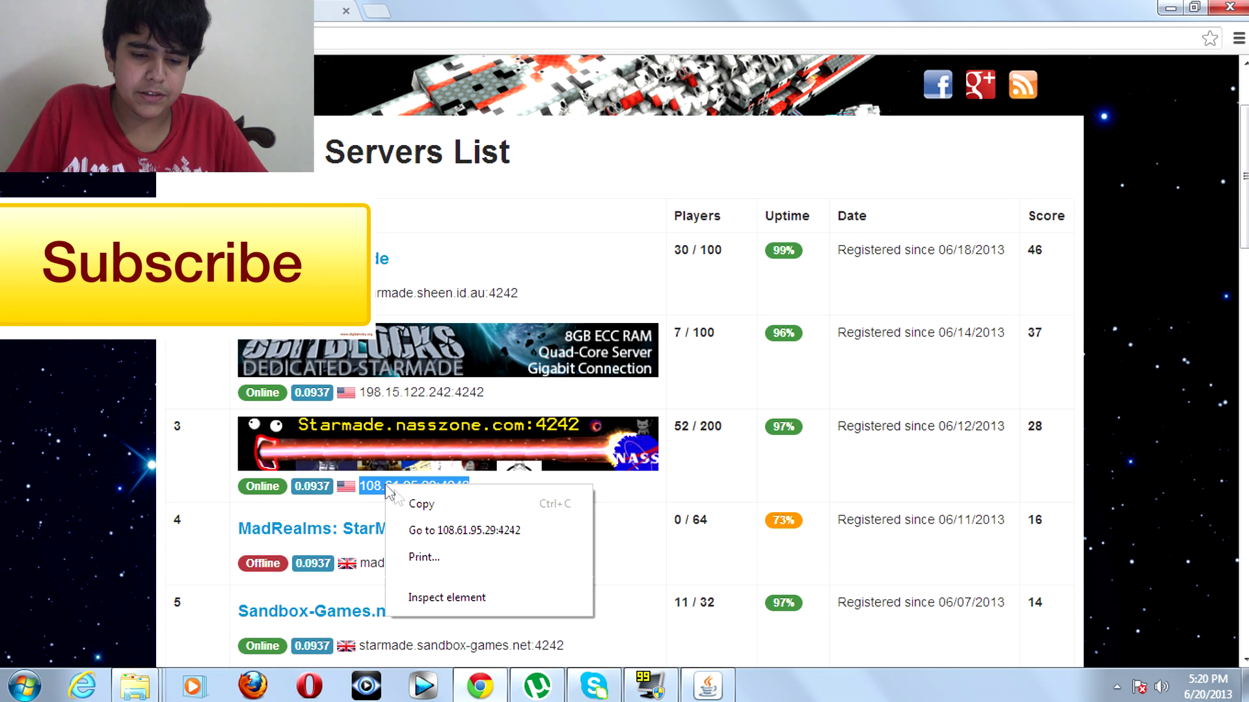
{"action": "left_click", "coordinate": [414, 504]}
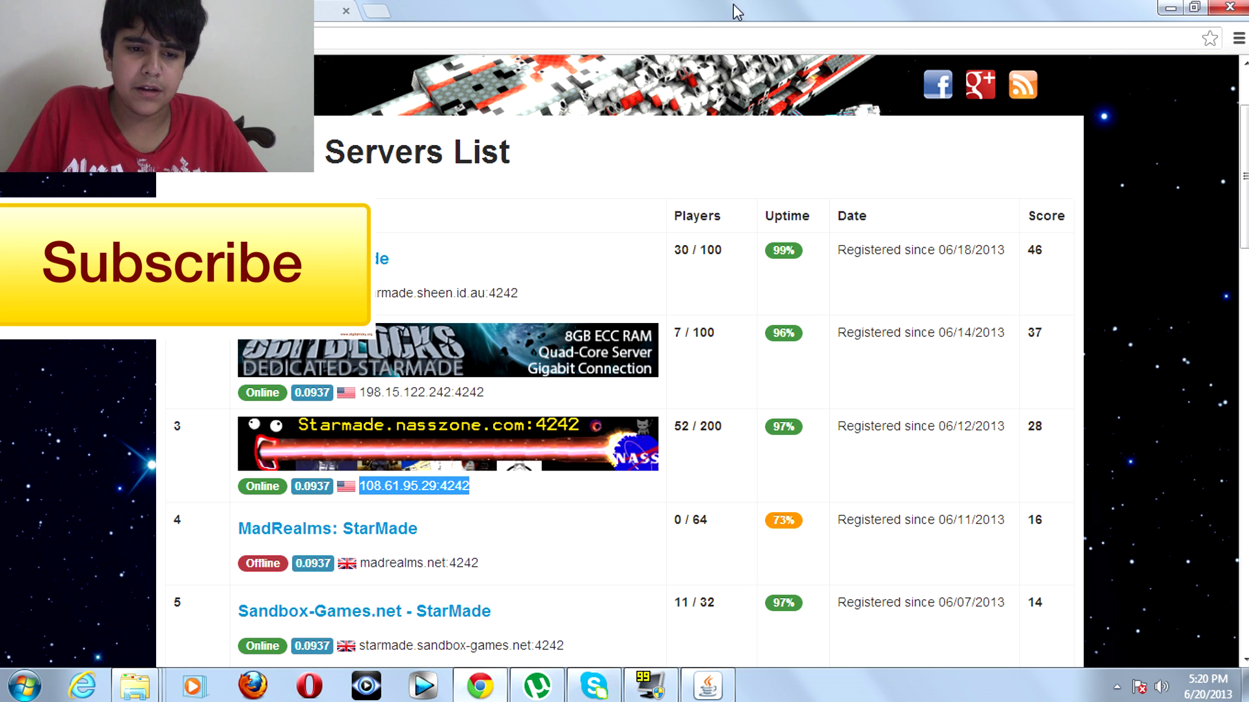
{"action": "left_click", "coordinate": [1168, 9]}
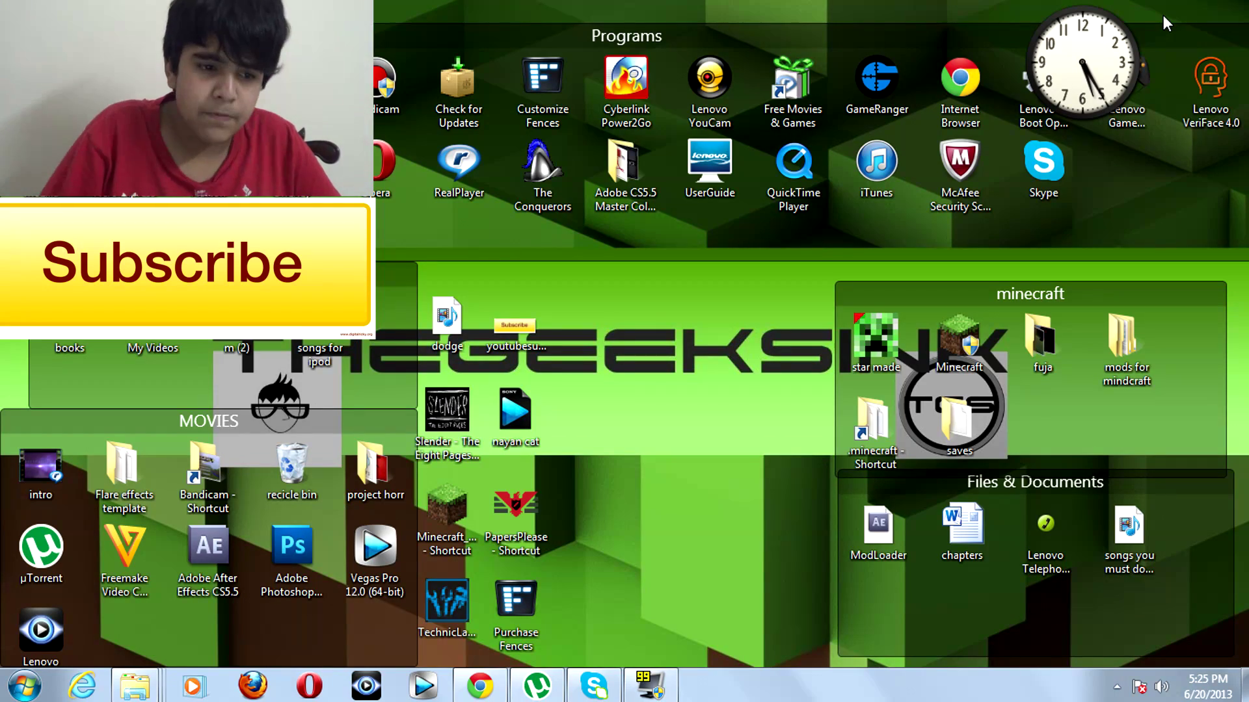
- Run StarMade-starter from Illa's star made subfolder, allowing it past the security warning
{"action": "left_click_drag", "start_coordinate": [1171, 377], "coordinate": [251, 396]}
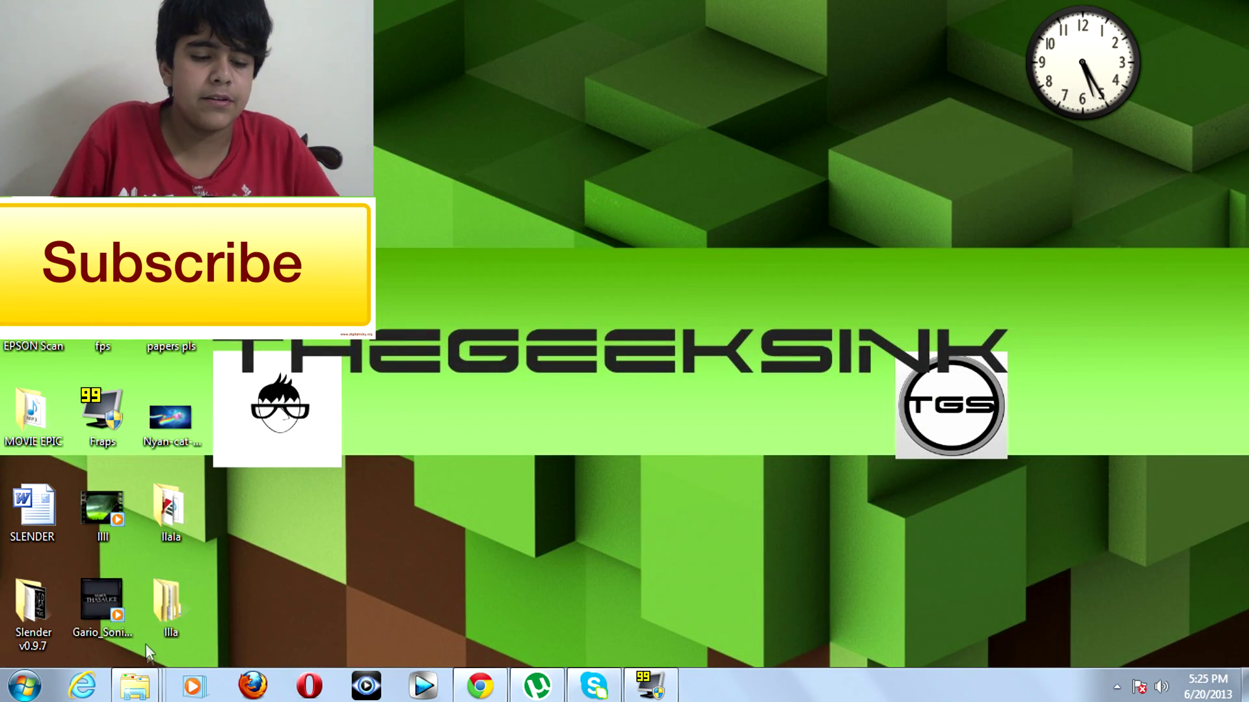
{"action": "double_click", "coordinate": [156, 630]}
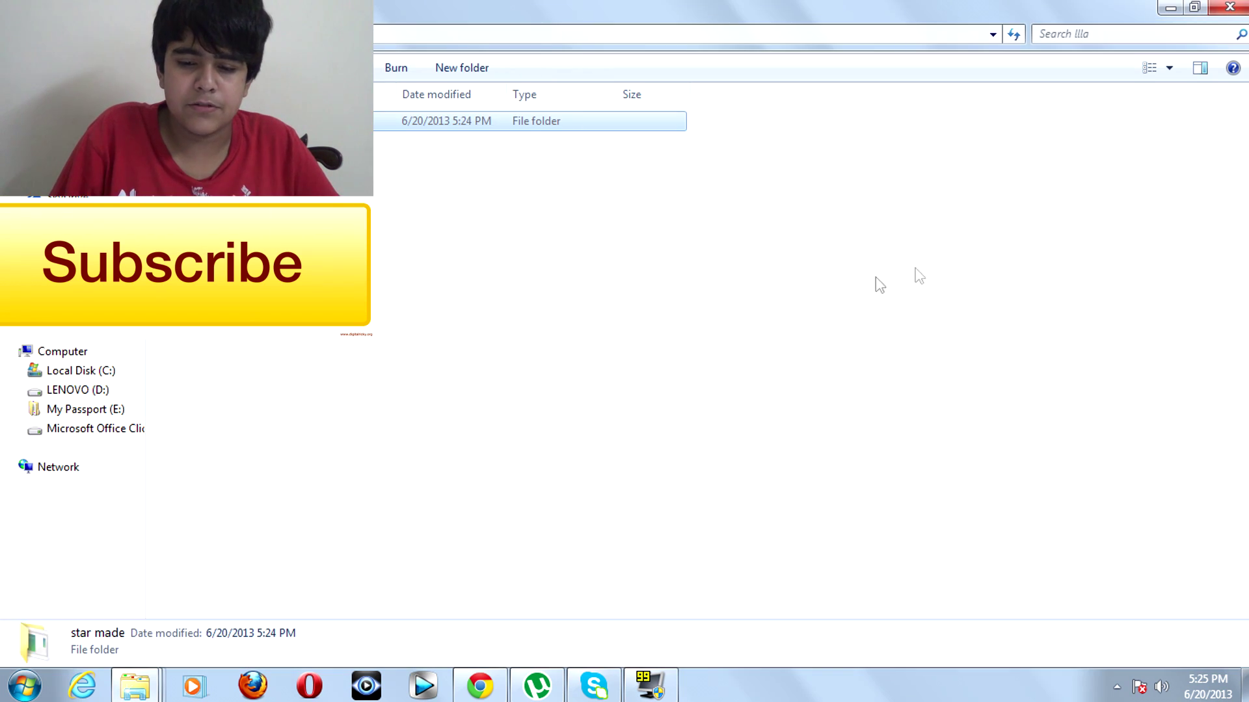
{"action": "left_click", "coordinate": [930, 270]}
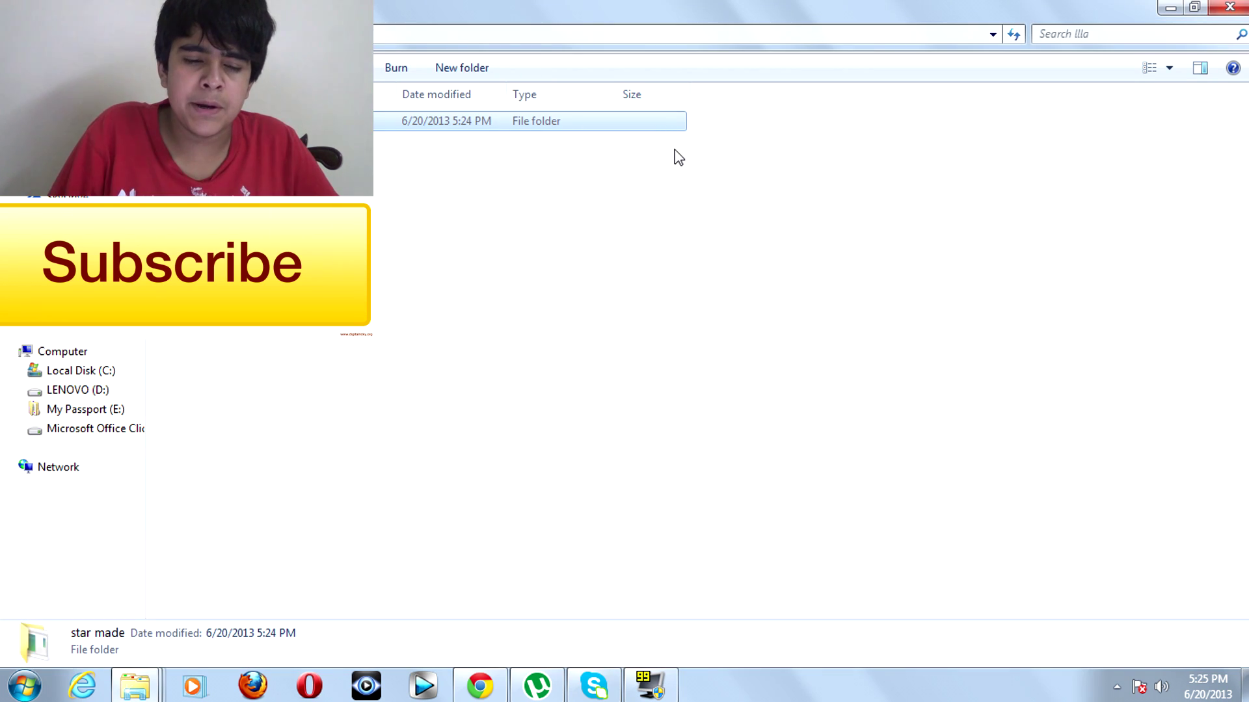
{"action": "double_click", "coordinate": [667, 126]}
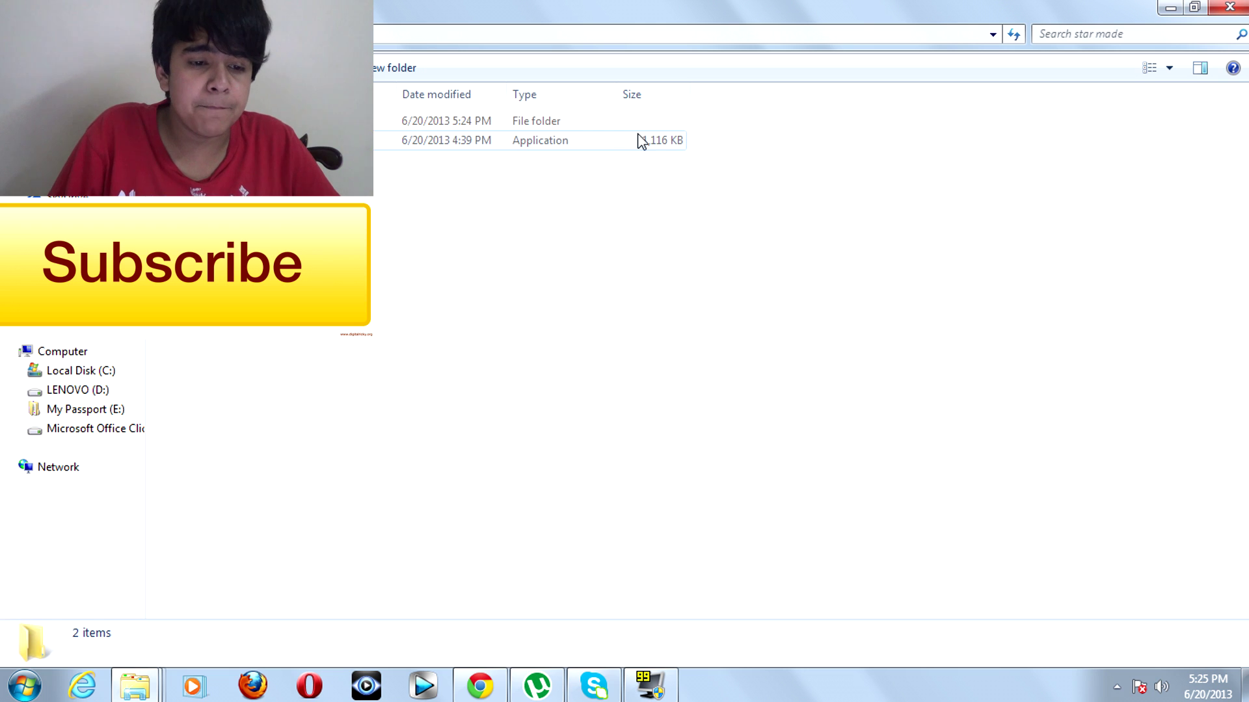
{"action": "double_click", "coordinate": [639, 140]}
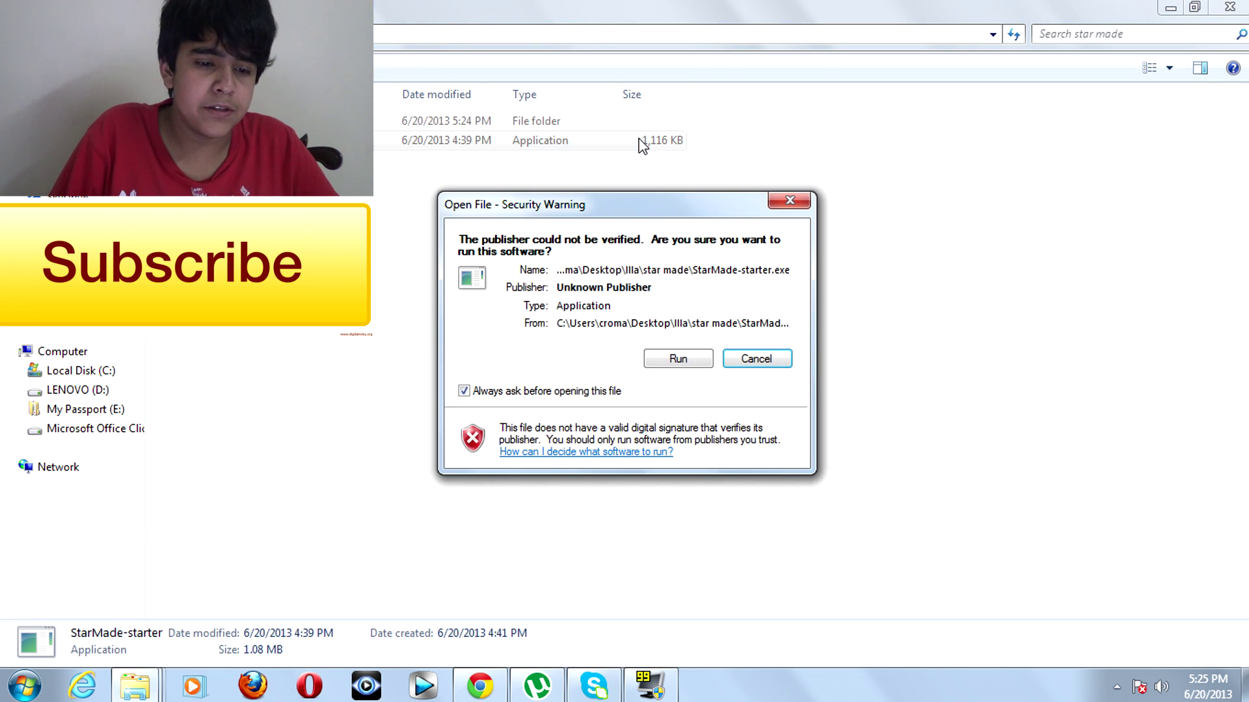
{"action": "left_click", "coordinate": [666, 362]}
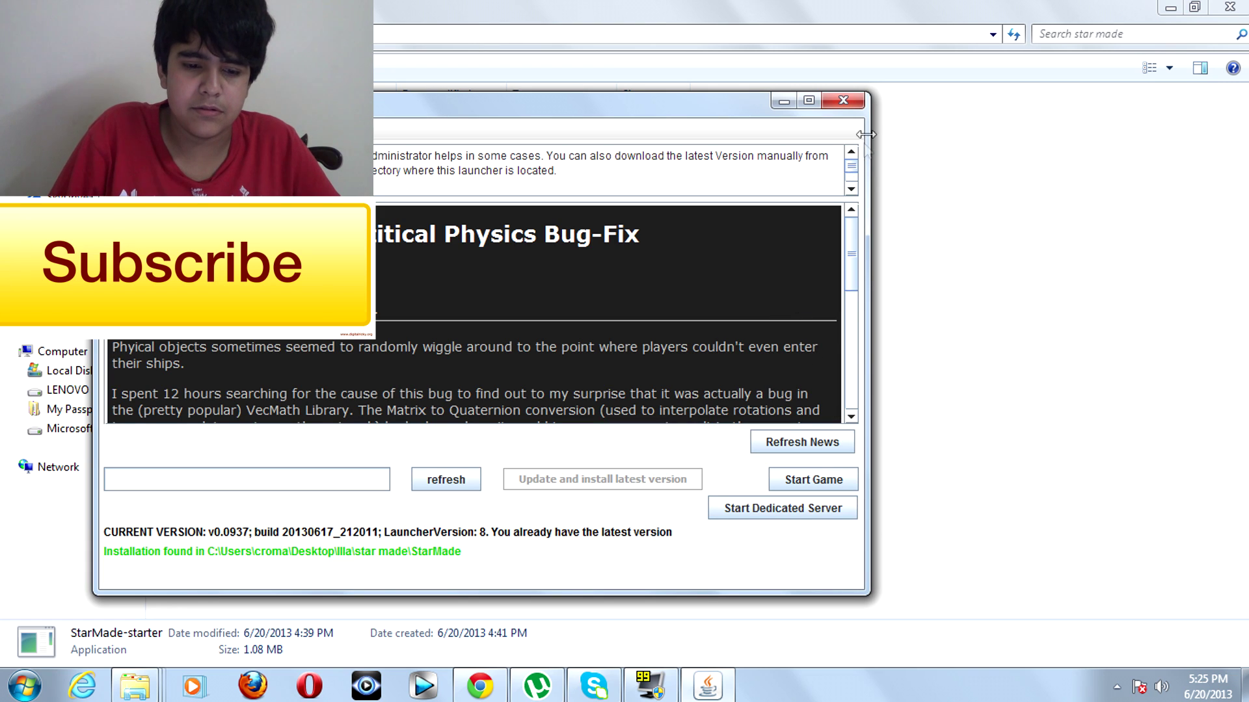
- Maximize the launcher, start the game, and maximize the 1360 x 768 settings window
{"action": "left_click", "coordinate": [808, 100]}
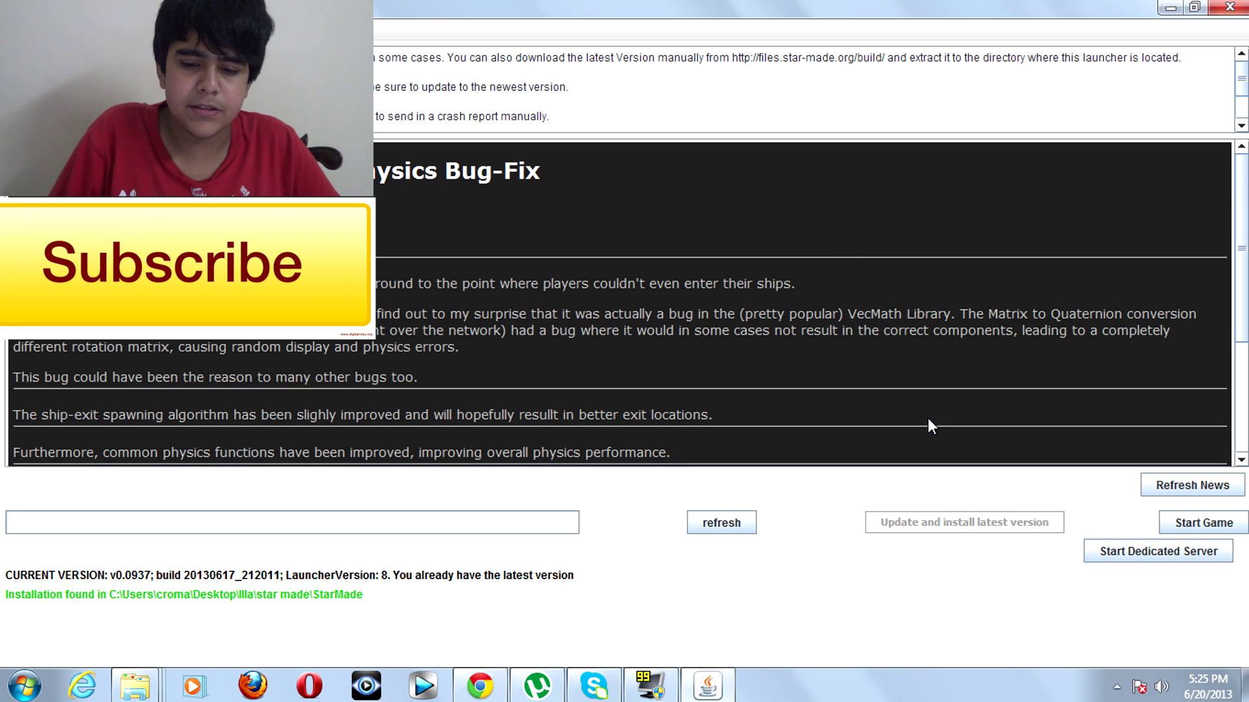
{"action": "left_click", "coordinate": [1214, 524]}
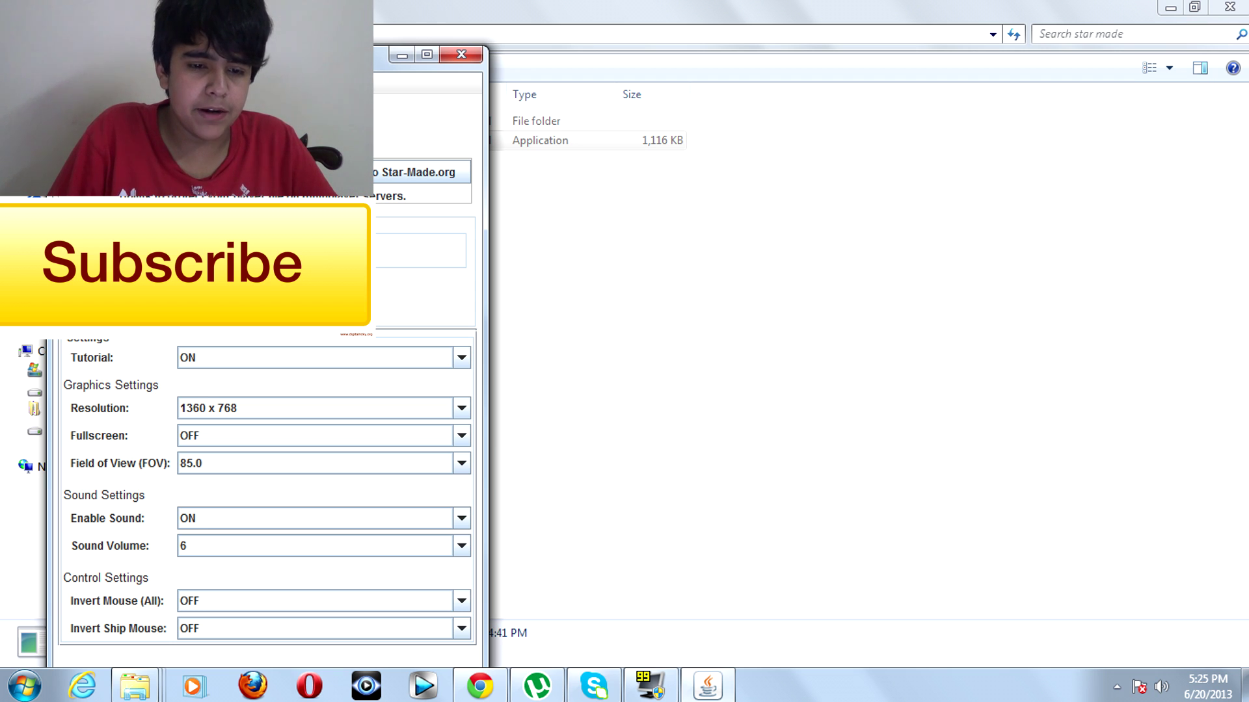
{"action": "left_click_drag", "start_coordinate": [362, 61], "coordinate": [401, 1]}
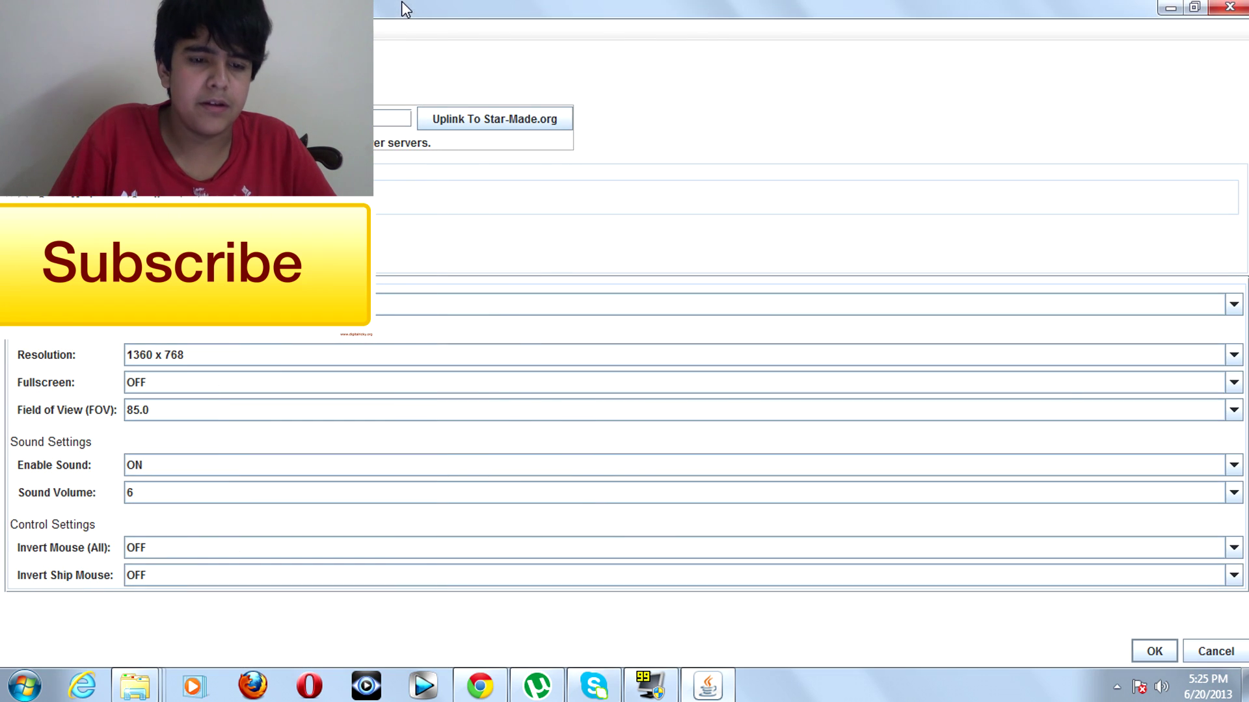
{"action": "left_click", "coordinate": [1195, 8]}
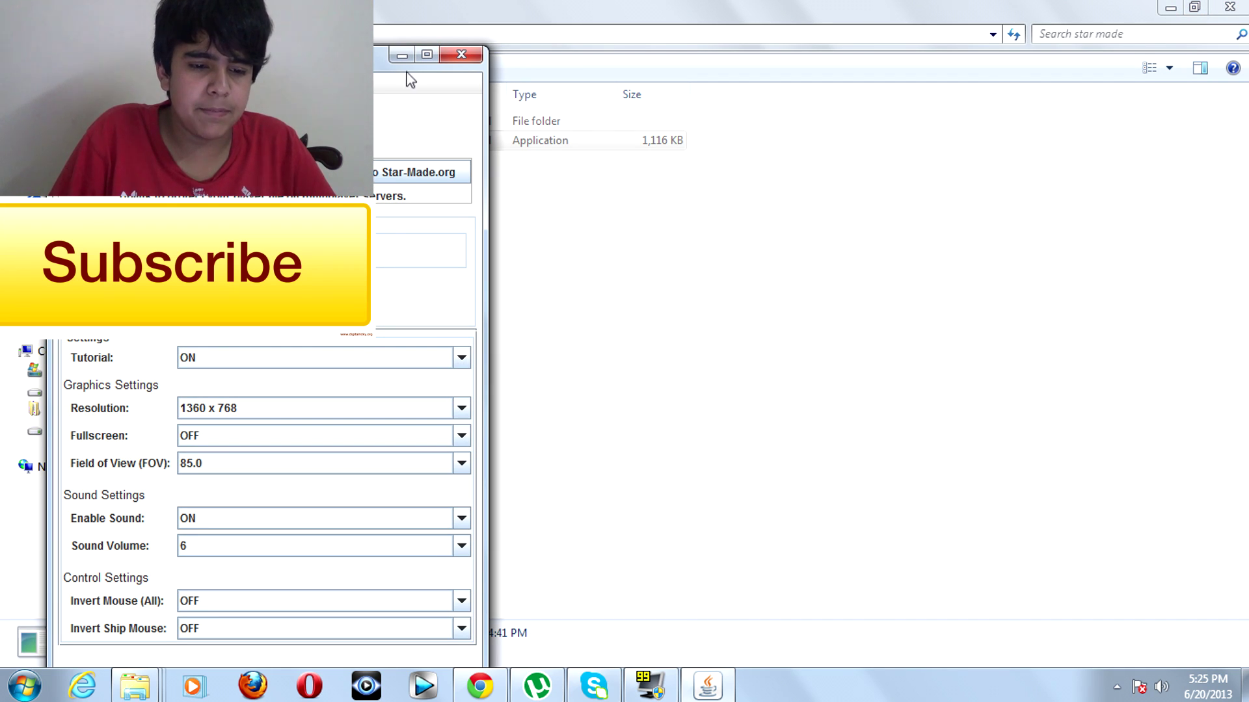
{"action": "double_click", "coordinate": [385, 56]}
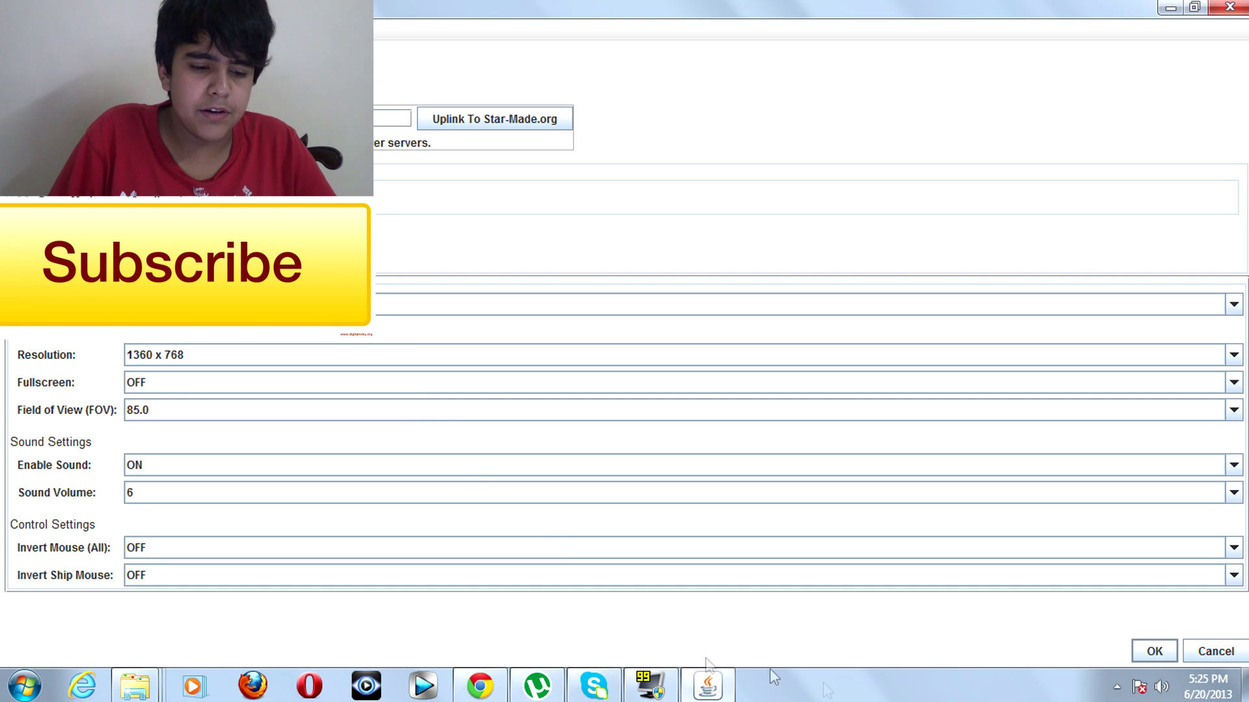
- Accept the game settings to join the North American Starmade server
{"action": "left_click", "coordinate": [1139, 652]}
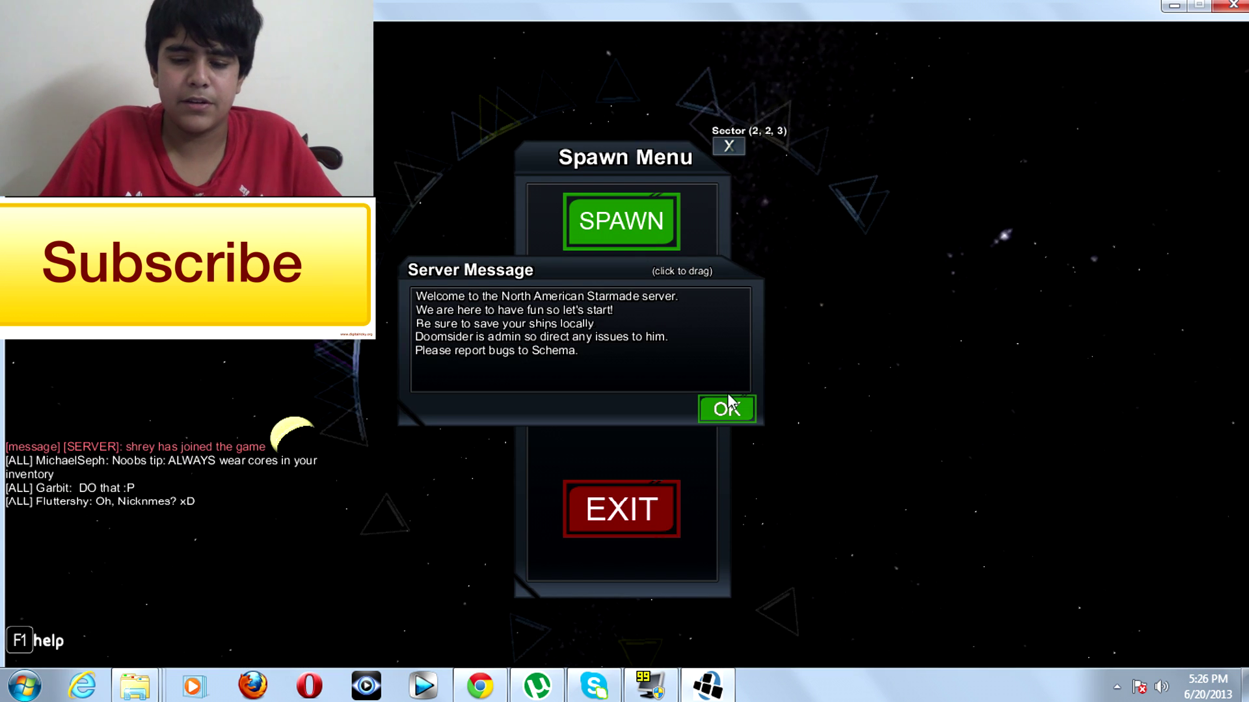
- Dismiss the server welcome message and spawn into the game world
{"action": "left_click", "coordinate": [730, 409]}
{"action": "left_click", "coordinate": [657, 232]}
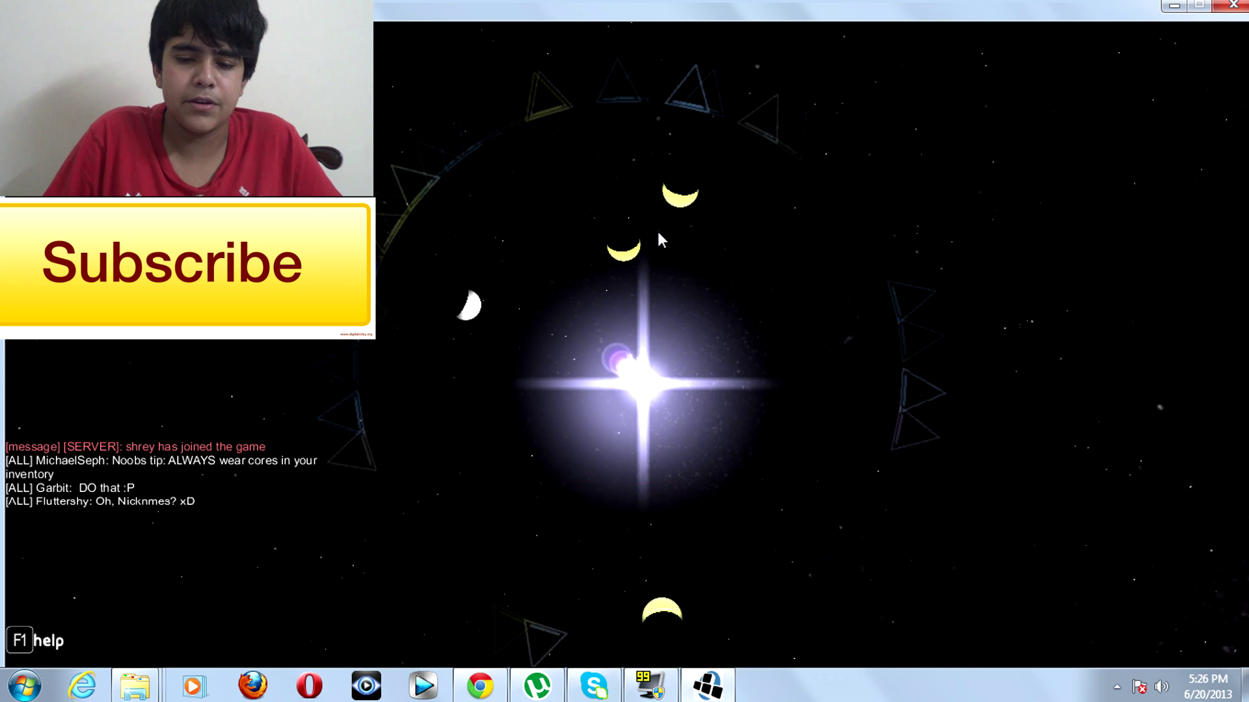